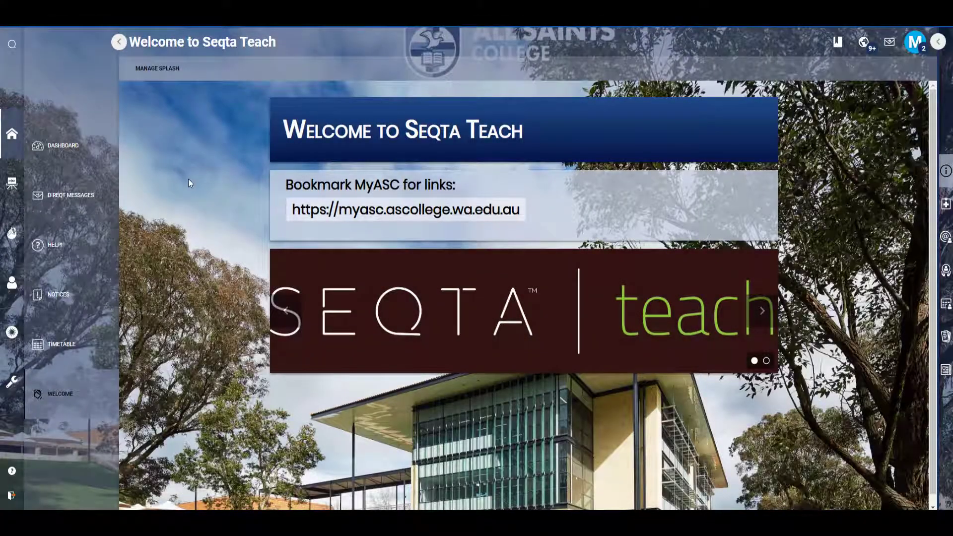
Open Report editor - Academic reports from the Academic reports sidebar icon
left_click(13, 186)
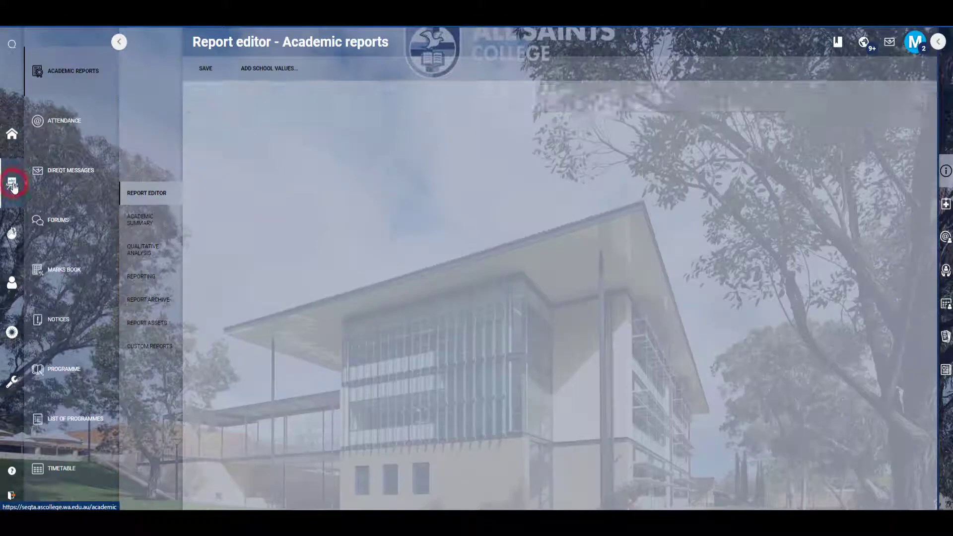
Turn on the ROLL filter in the Report Editor and step through students to choose one
left_click(65, 80)
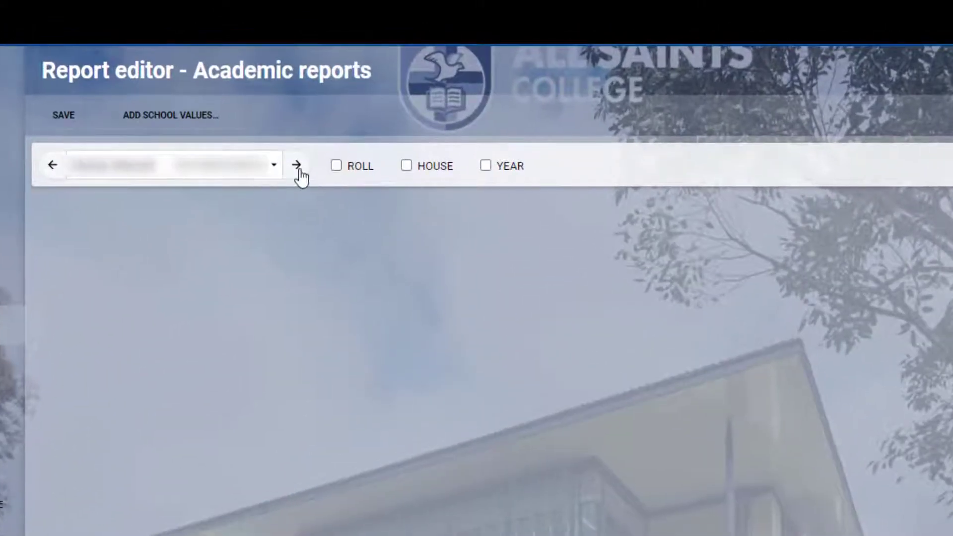
left_click(296, 165)
left_click(295, 166)
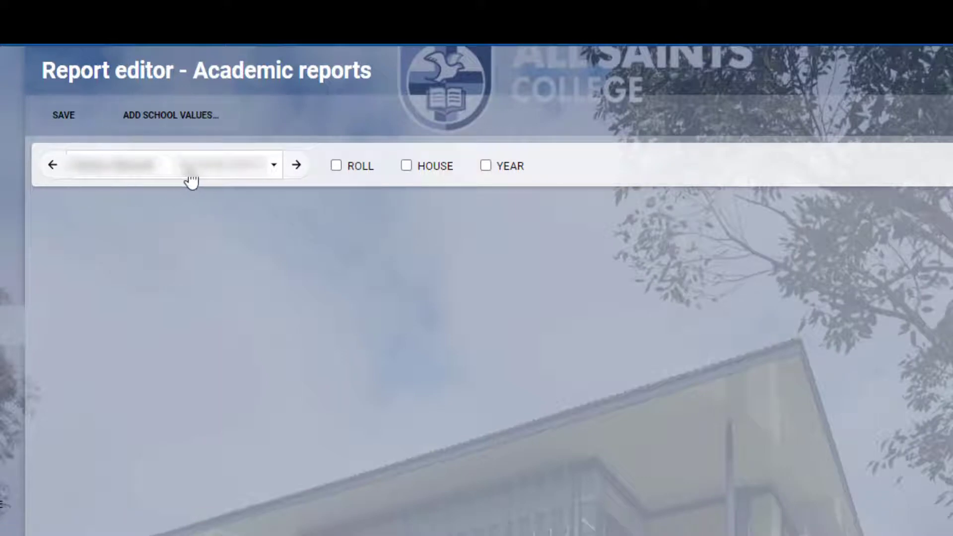
left_click(337, 166)
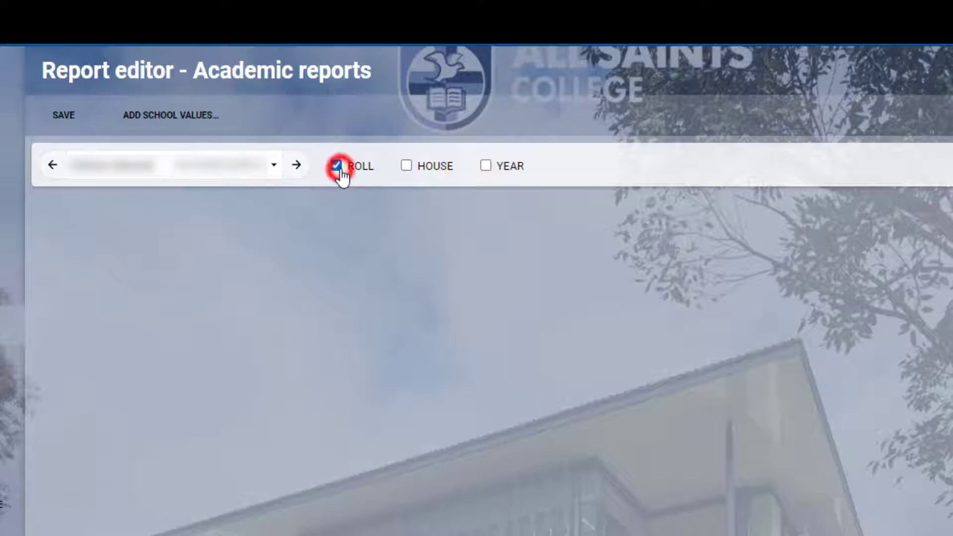
left_click(296, 166)
left_click(296, 165)
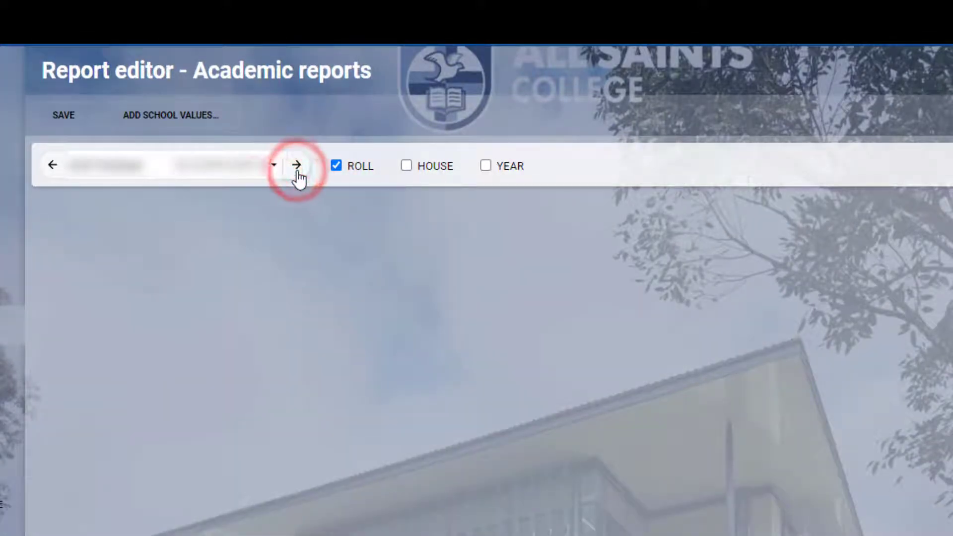
left_click(296, 165)
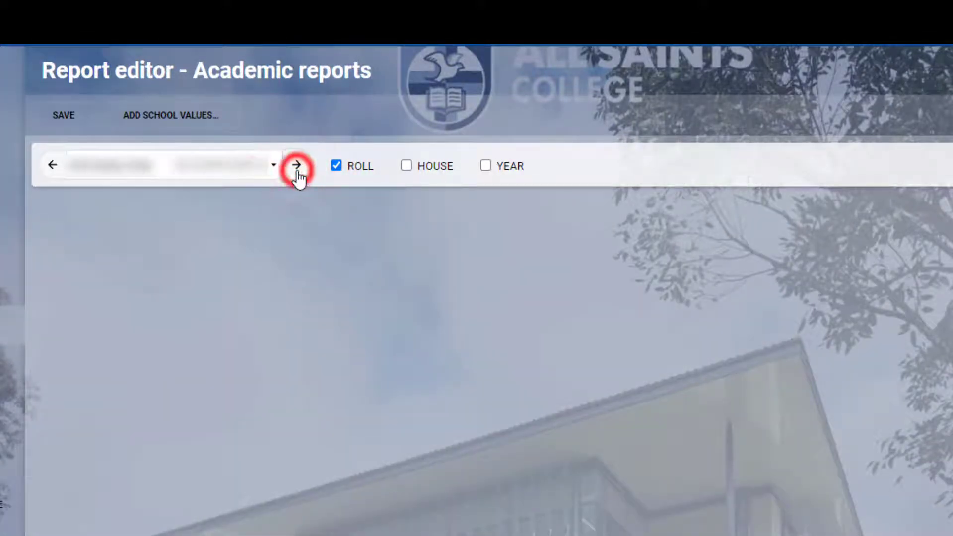
left_click(59, 172)
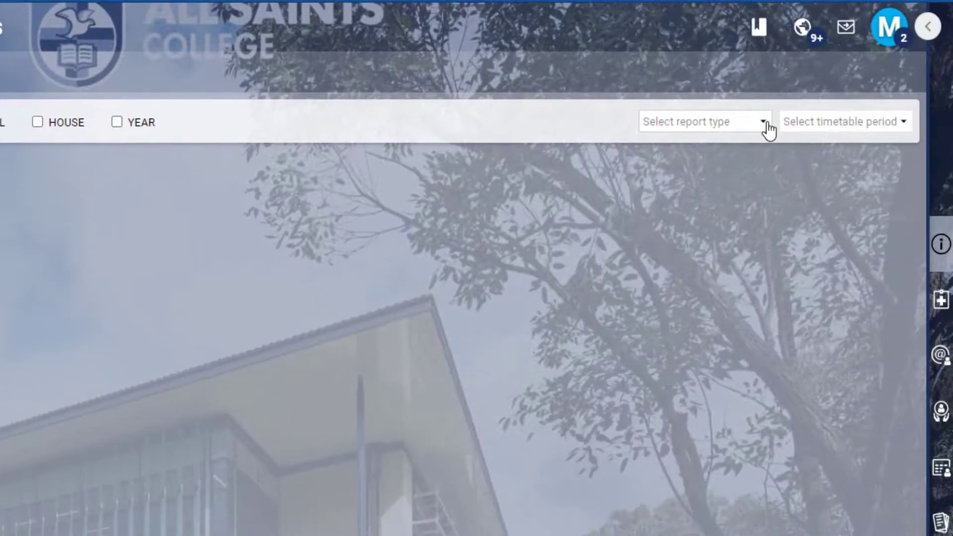
Set the report type to Semester 1 Report and the timetable period to 2020JS
left_click(767, 127)
left_click(761, 152)
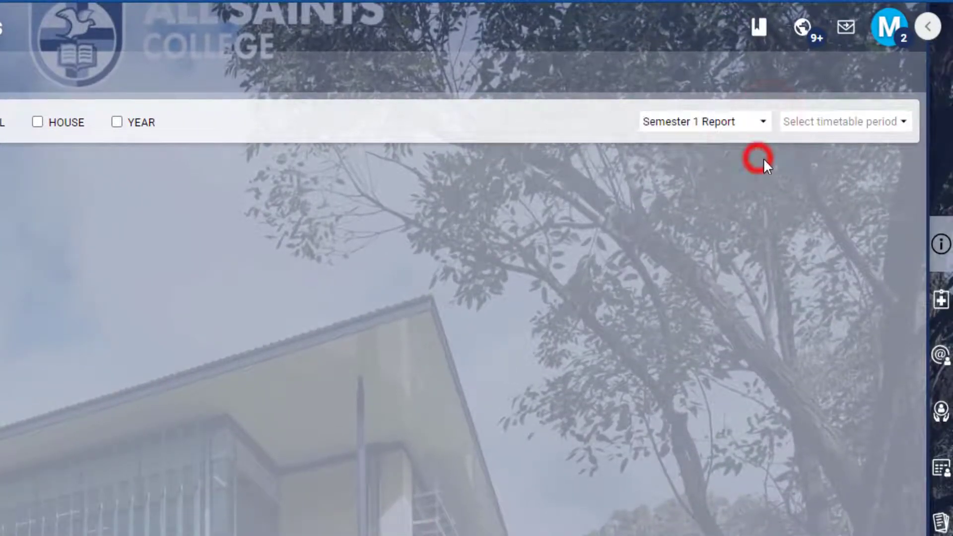
left_click(900, 121)
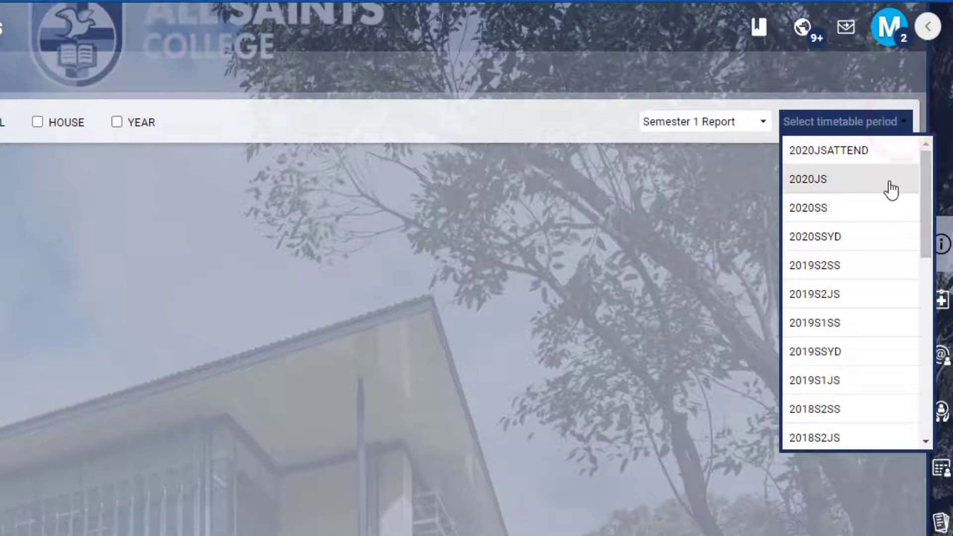
left_click(889, 182)
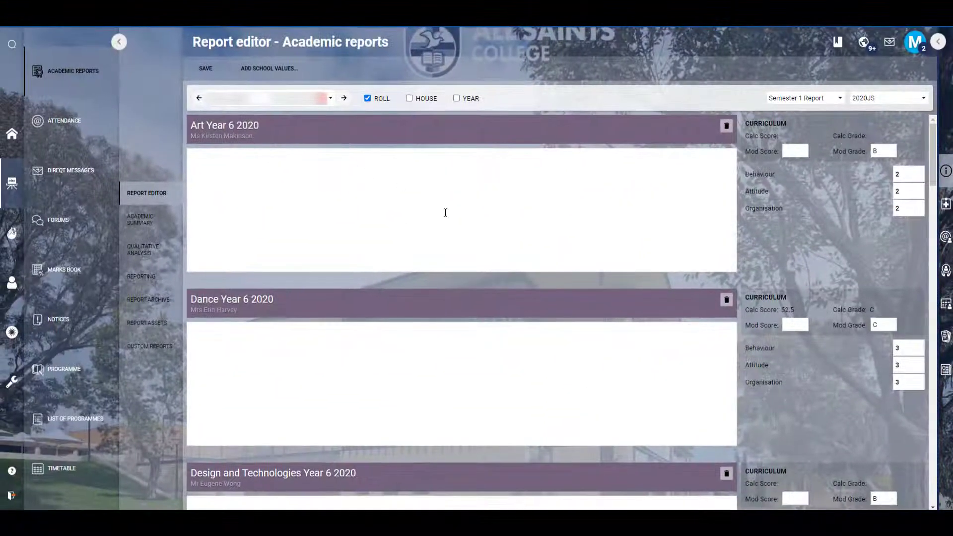
scroll(574, 207, "down", 5)
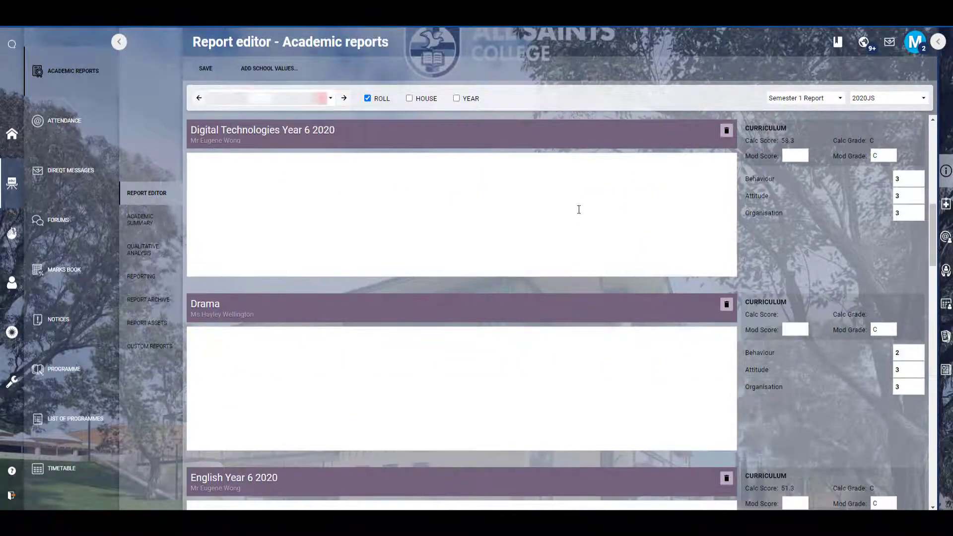
scroll(577, 209, "down", 5)
scroll(580, 211, "down", 10)
scroll(581, 212, "down", 3)
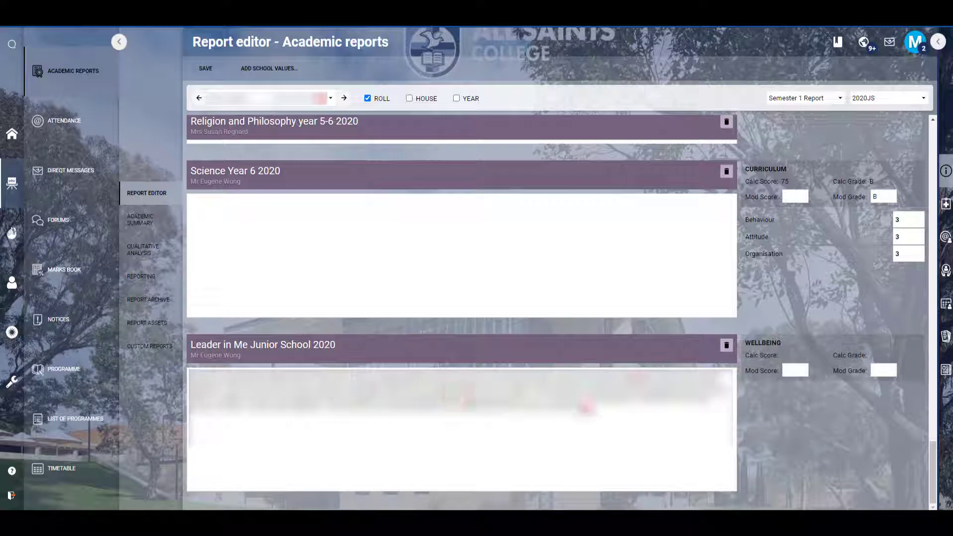
Highlight the Leader in Me Junior School 2020 comment text for review, then deselect it
left_click_drag(452, 393, 588, 412)
left_click(594, 409)
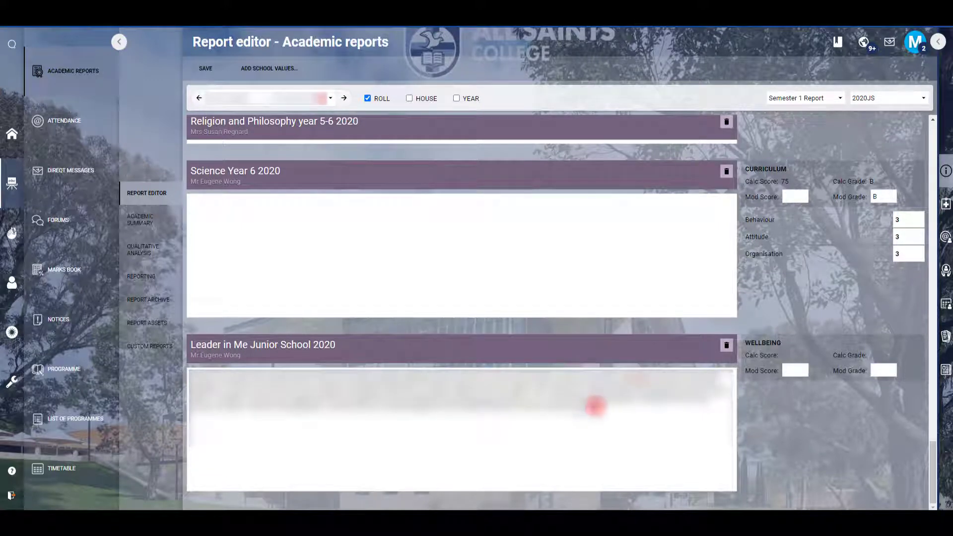
Load the next student's Semester 1 report, showing Science score 67.5 and grade B-
left_click(344, 98)
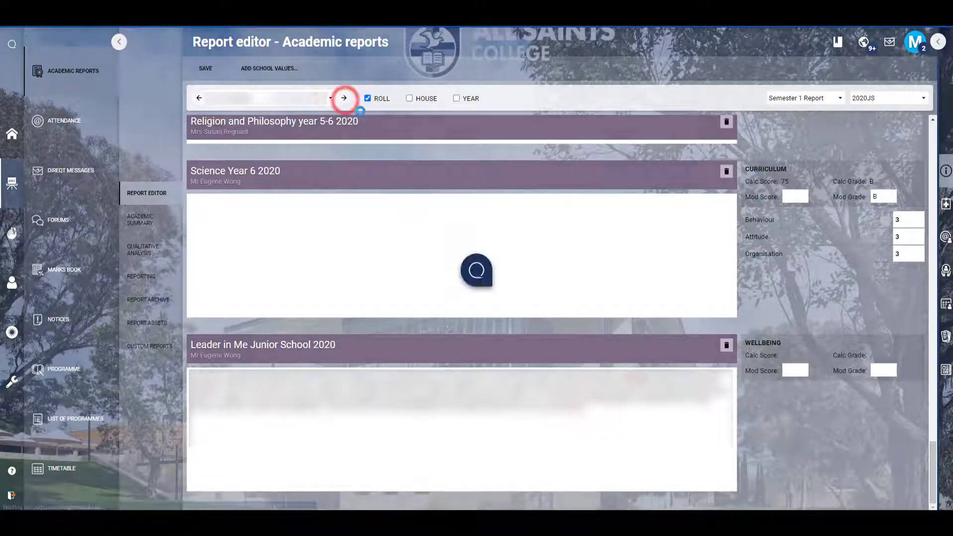
scroll(507, 386, "down", 3)
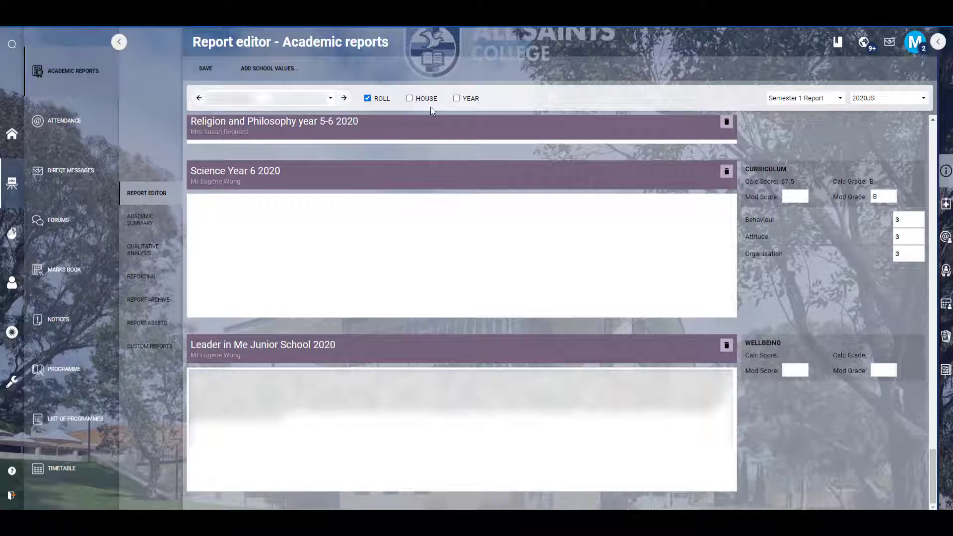
Switch student browsing from ROLL to YEAR and load the next student's report
left_click(366, 99)
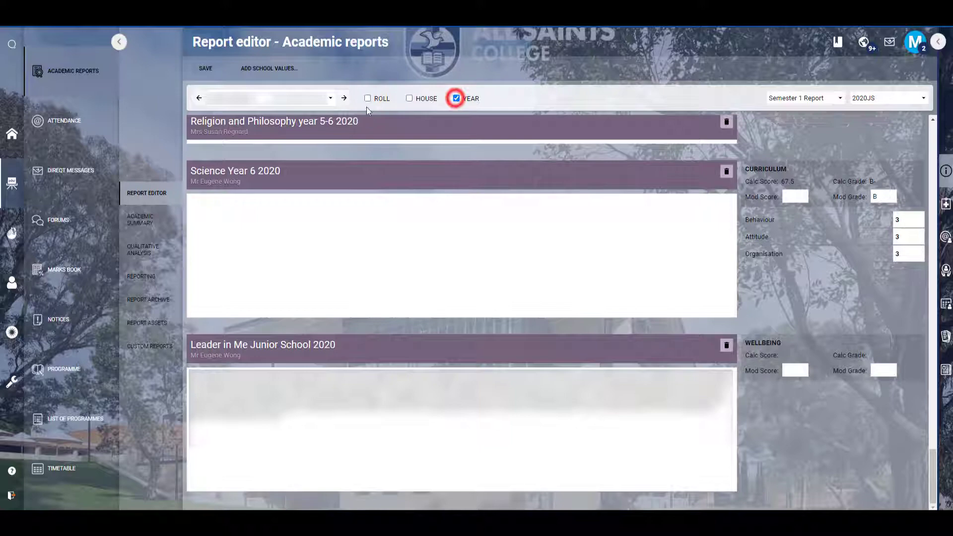
left_click(345, 99)
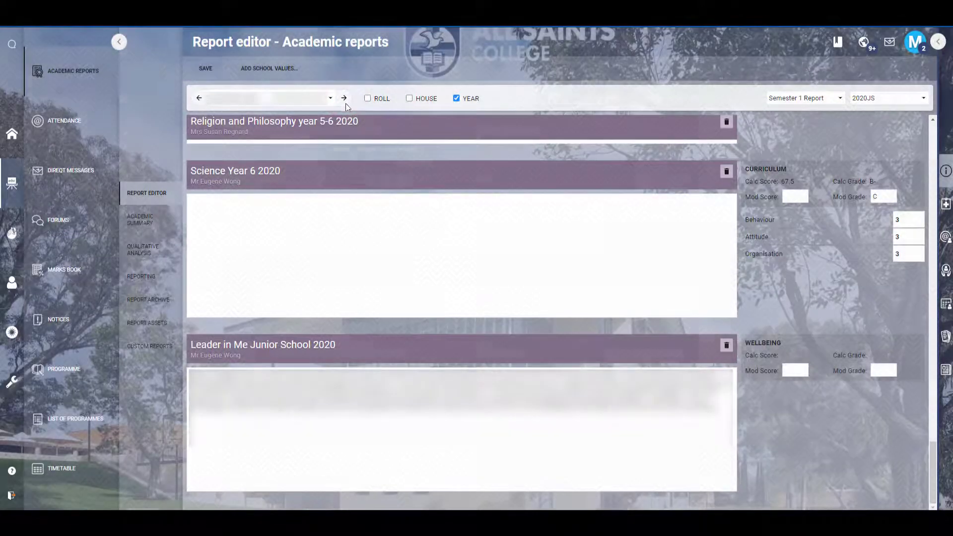